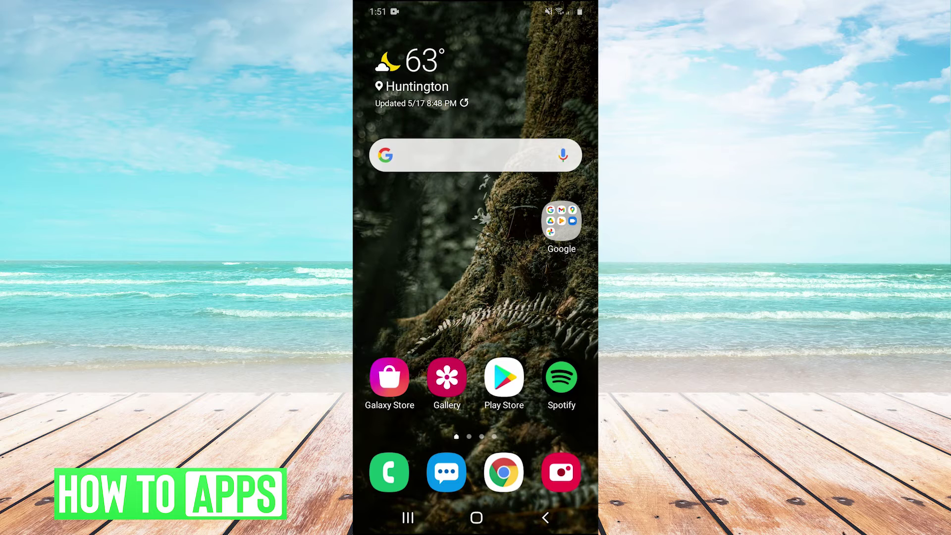
Open Settings from the notification shade's gear icon, then go to General management > Reset
{"action": "left_click_drag", "start_coordinate": [476, 7], "coordinate": [477, 224]}
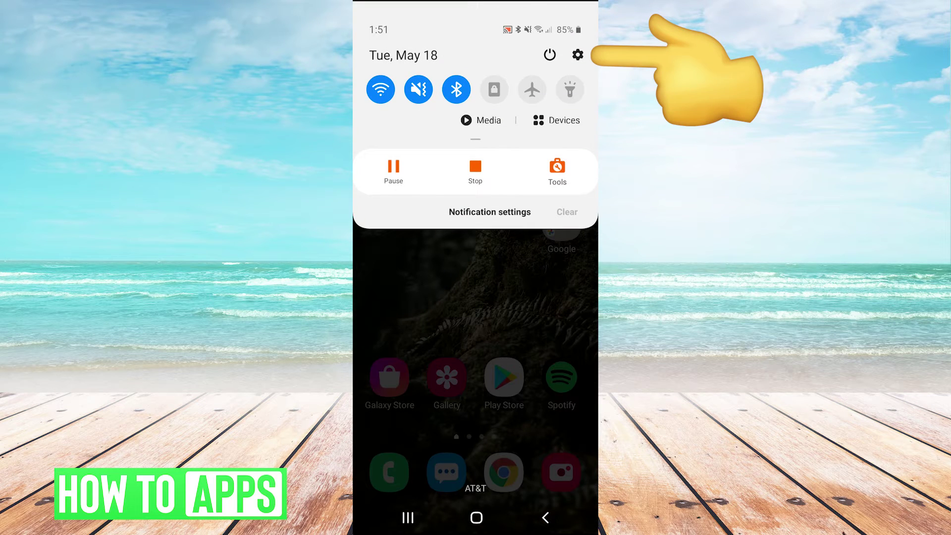
{"action": "left_click", "coordinate": [577, 55]}
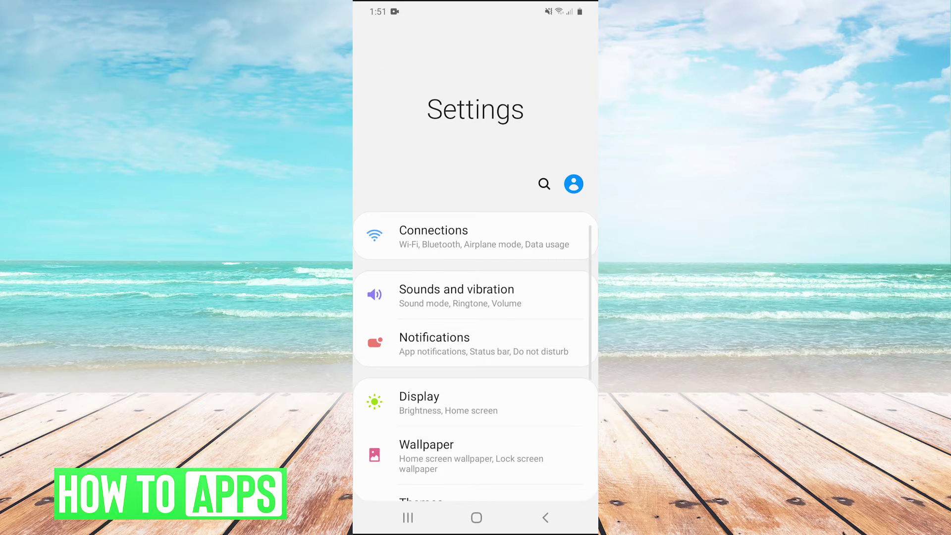
{"action": "scroll", "coordinate": [477, 334], "scroll_direction": "down", "scroll_amount": 5}
{"action": "scroll", "coordinate": [476, 297], "scroll_direction": "down", "scroll_amount": 5}
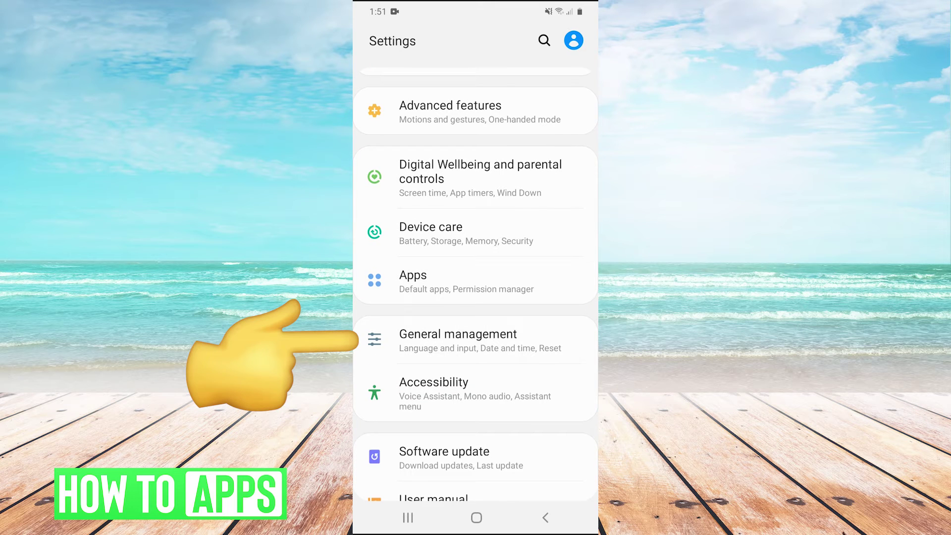
{"action": "left_click", "coordinate": [476, 340]}
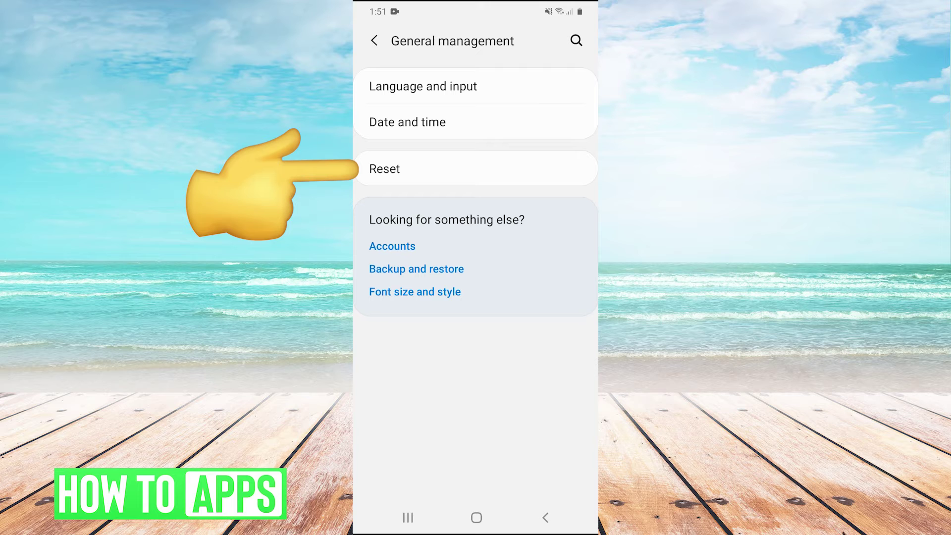
{"action": "left_click", "coordinate": [475, 169]}
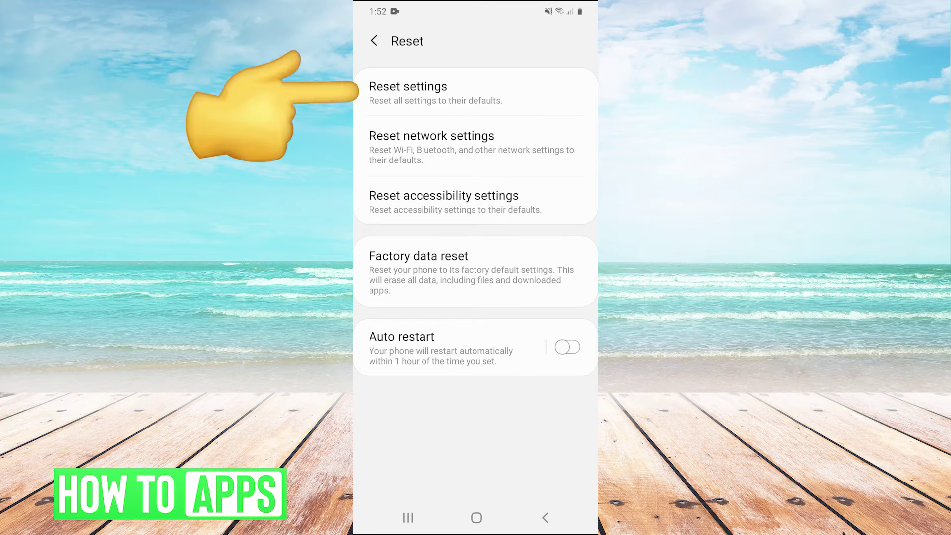
Open the Reset settings confirmation page listing which settings are kept
{"action": "left_click", "coordinate": [475, 92]}
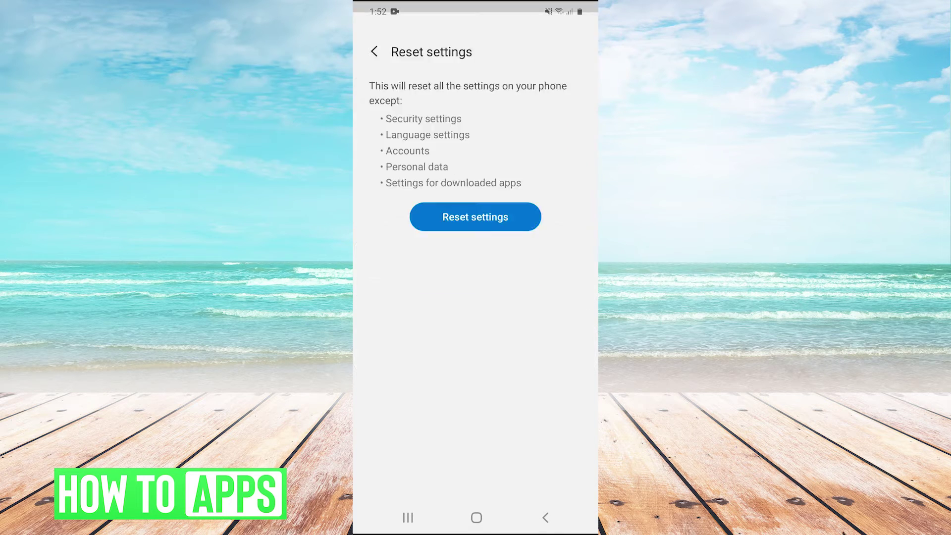